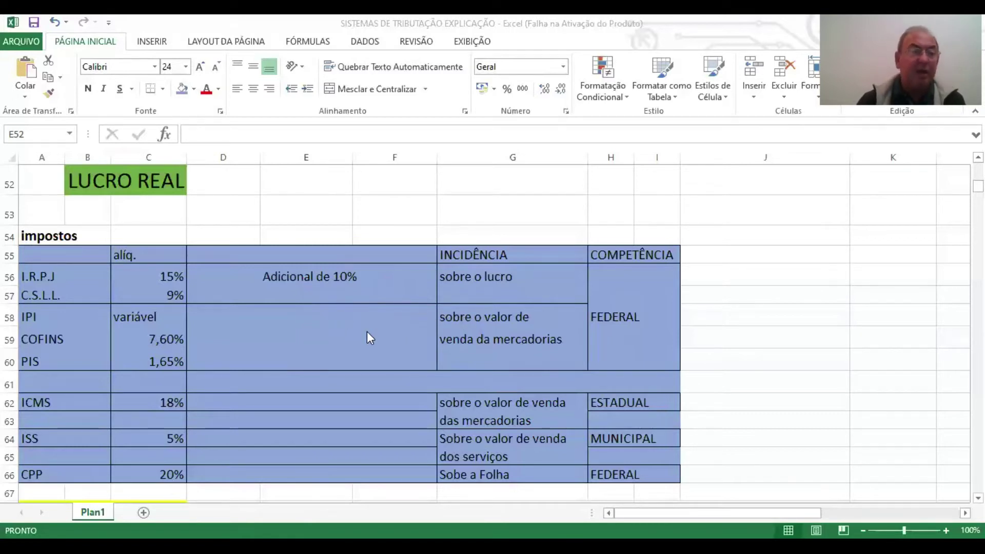
# Step: Review the Lucro Real tax rates and the IPI, COFINS, PIS and ICMS amounts on sales in the INDÚSTRIA example
pyautogui.scroll(-1, 308, 349)
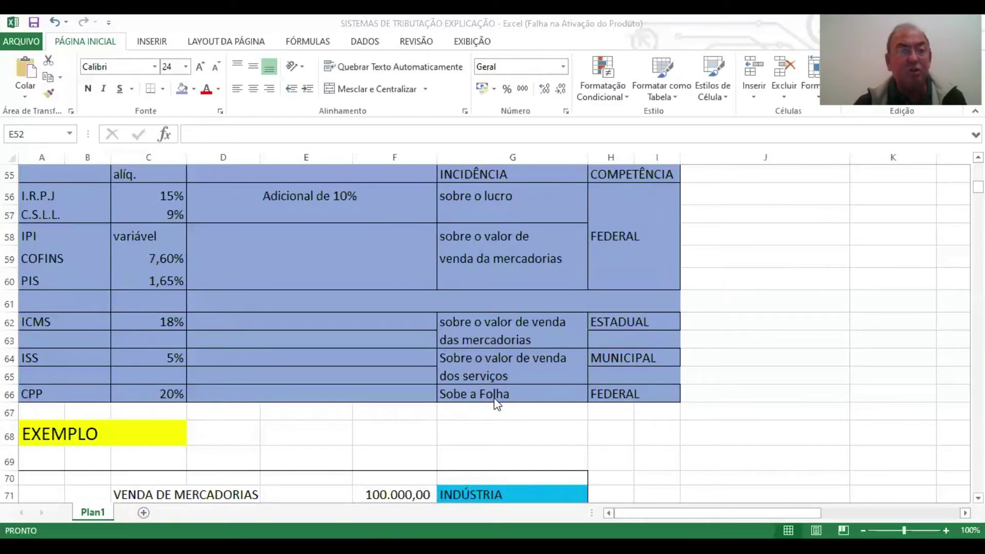
pyautogui.scroll(-2, 497, 402)
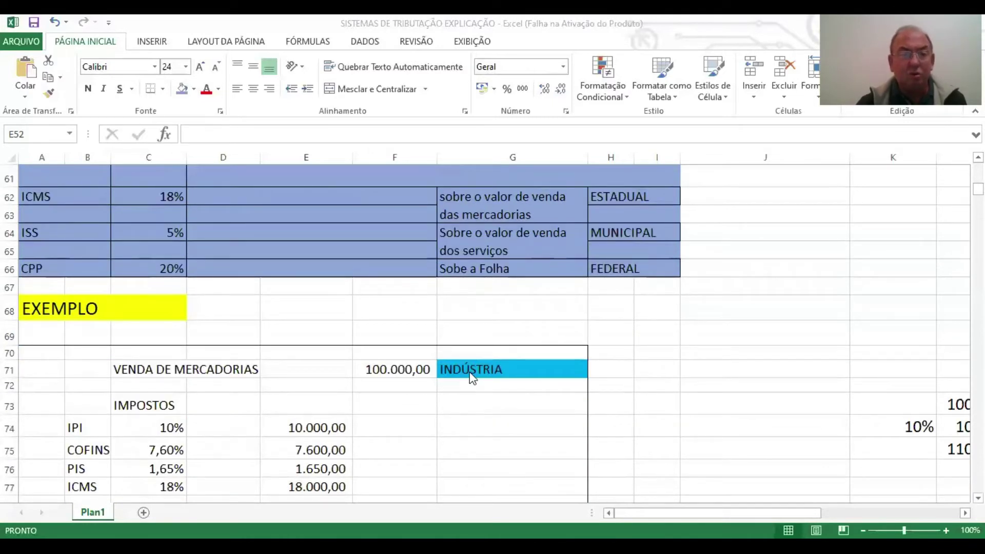
pyautogui.scroll(-1, 374, 382)
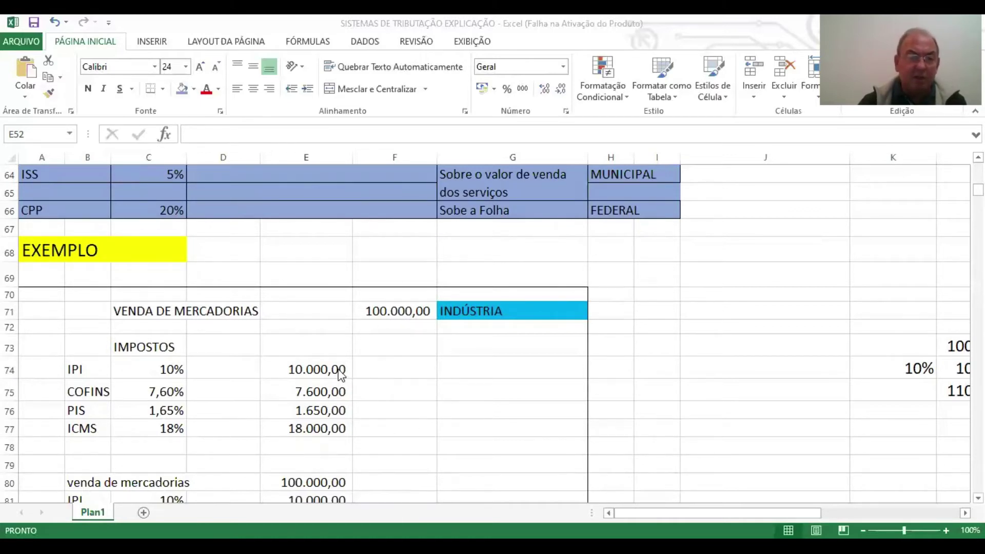
pyautogui.moveTo(325, 370); pyautogui.dragTo(316, 428)
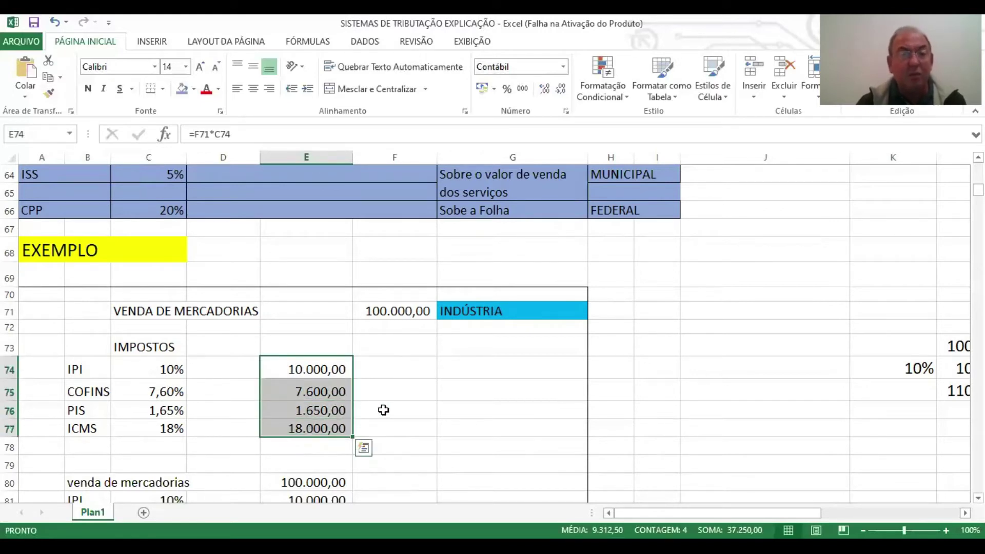
pyautogui.scroll(-1, 384, 409)
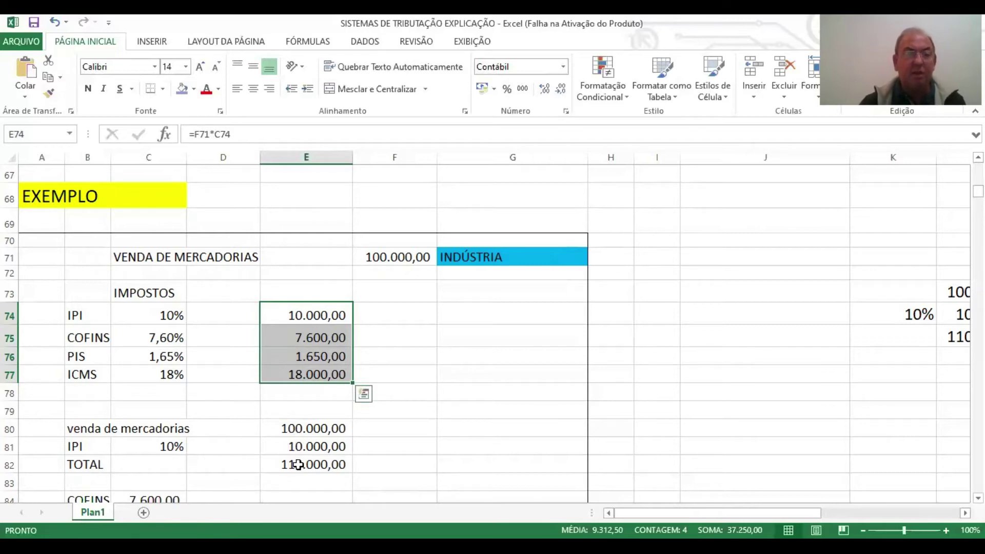
pyautogui.scroll(-2, 300, 464)
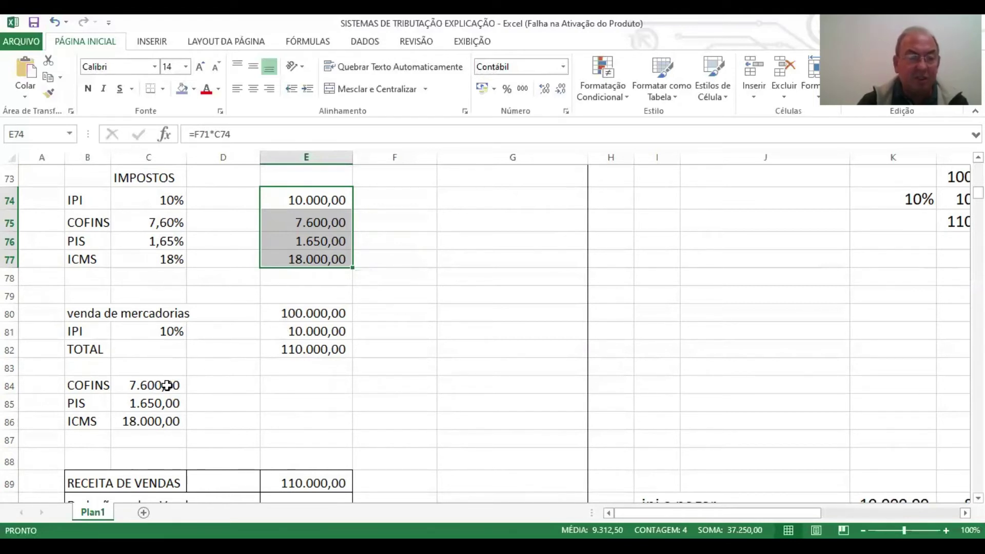
pyautogui.scroll(3, 166, 388)
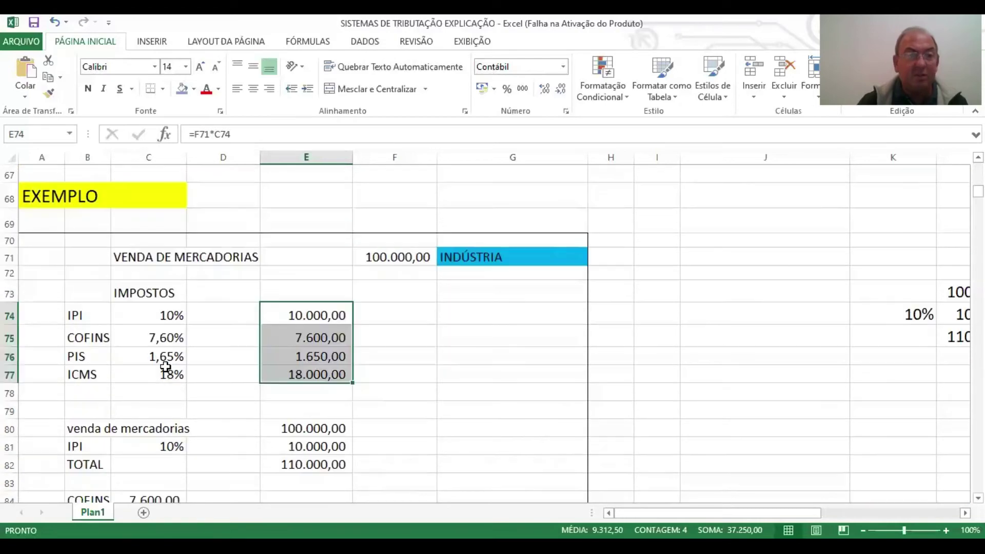
pyautogui.click(176, 339)
pyautogui.scroll(-3, 176, 341)
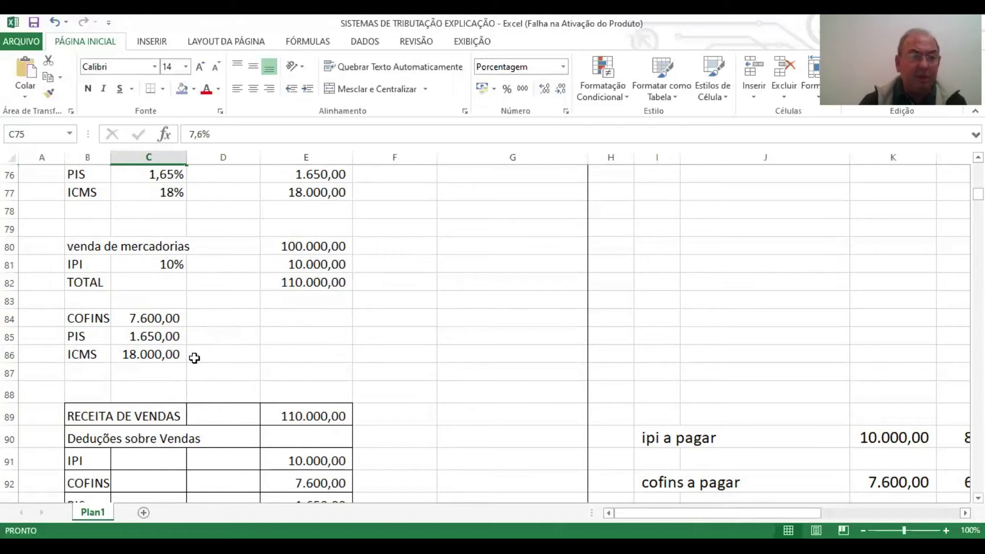
# Step: Examine the RECEITA DE VENDAS table, following each sales tax deduction to net revenue and comparing with the original merchandise sale value
pyautogui.scroll(-2, 322, 354)
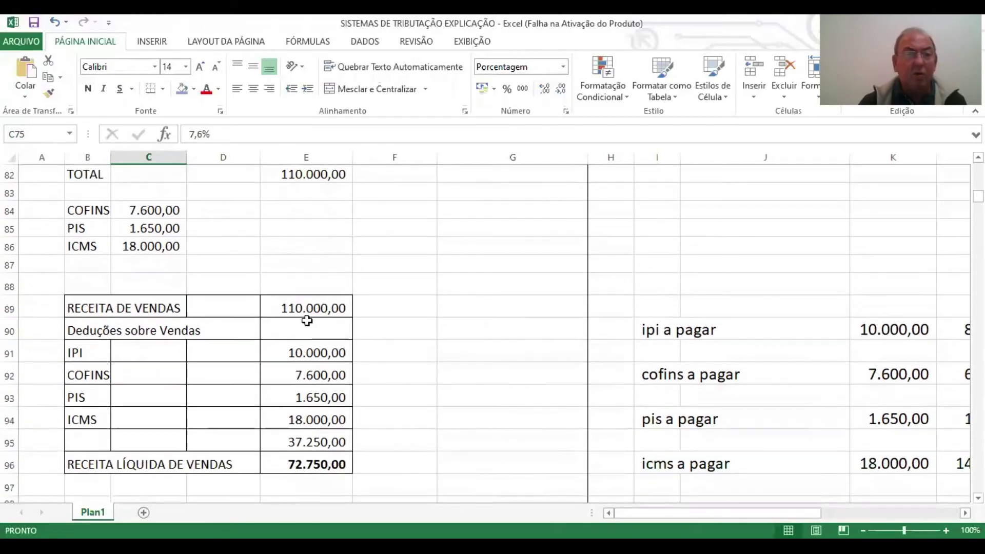
pyautogui.click(375, 357)
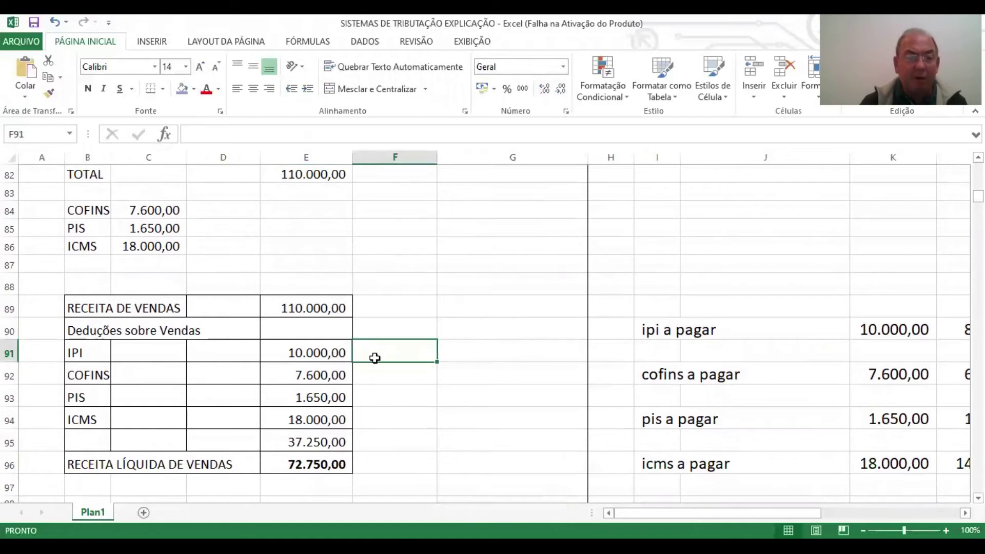
pyautogui.click(394, 376)
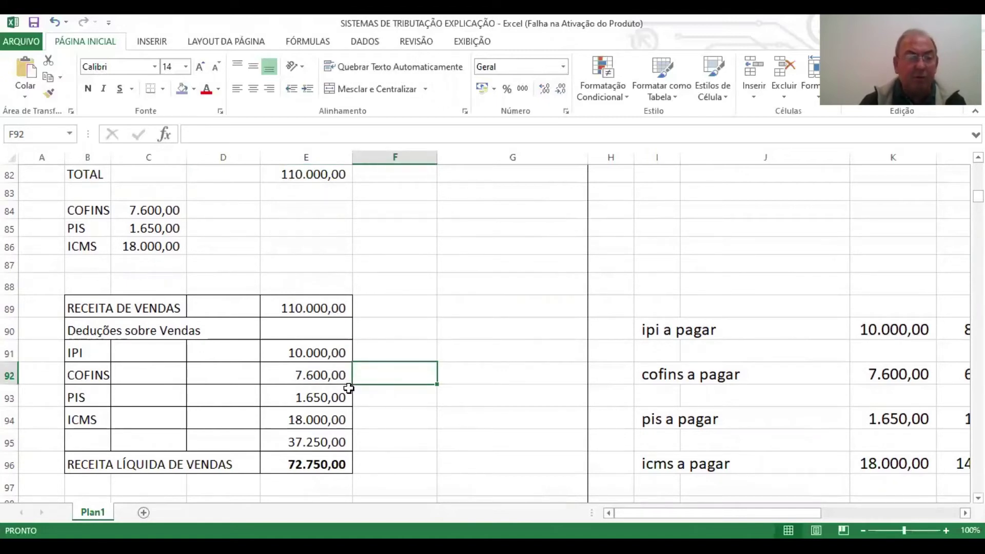
pyautogui.click(382, 398)
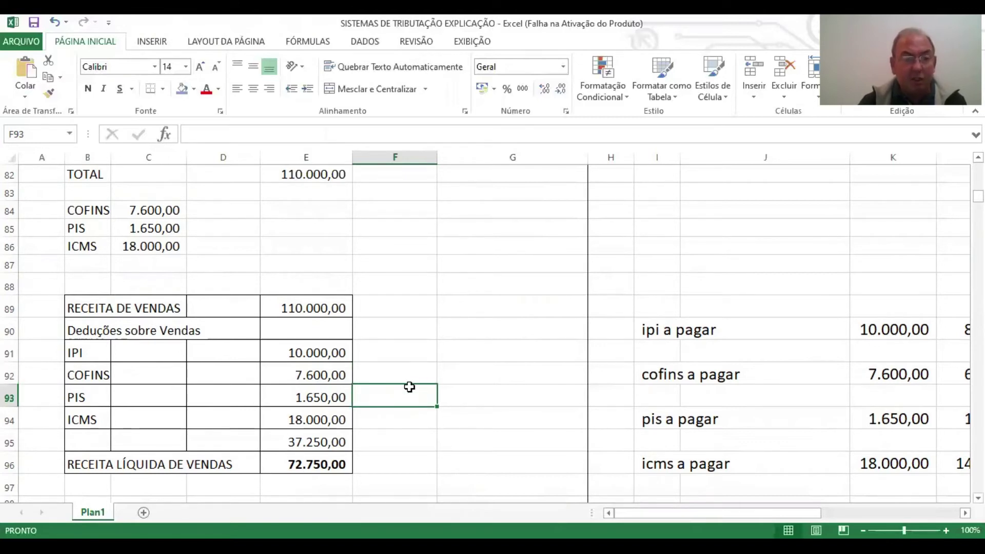
pyautogui.scroll(-1, 359, 386)
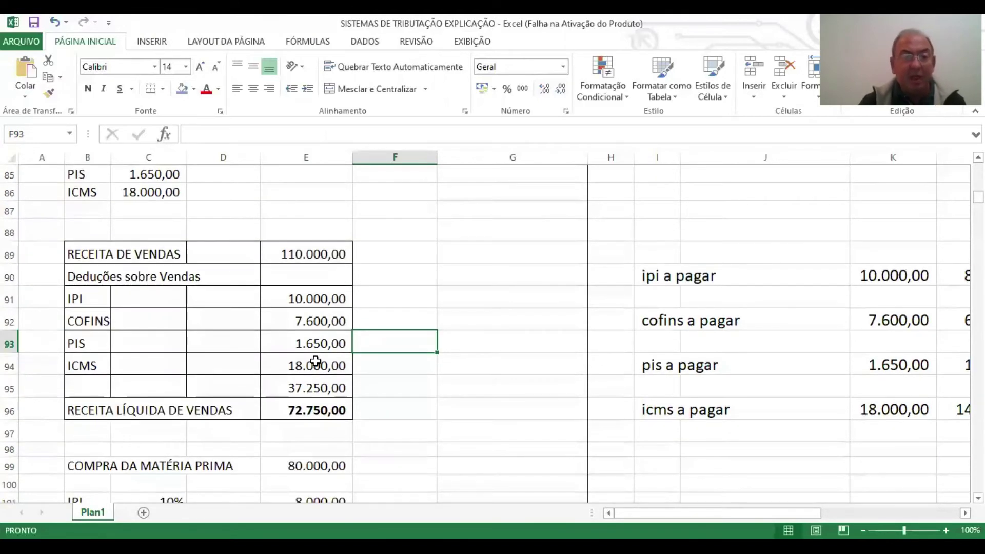
pyautogui.click(395, 366)
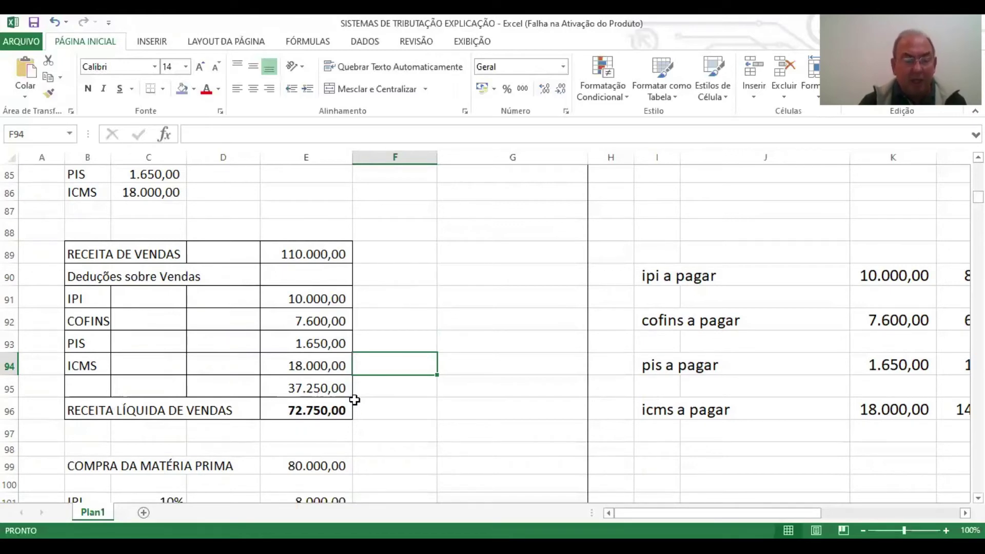
pyautogui.scroll(6, 369, 354)
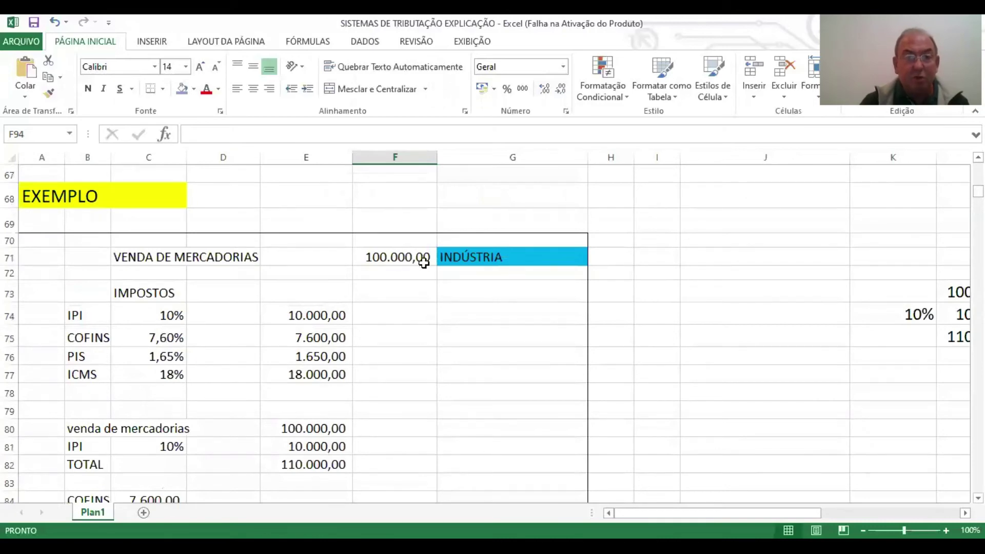
# Step: Examine the raw material purchase in rows 99 to 109, checking its taxes and how IPI is added to the purchase total
pyautogui.scroll(-8, 420, 270)
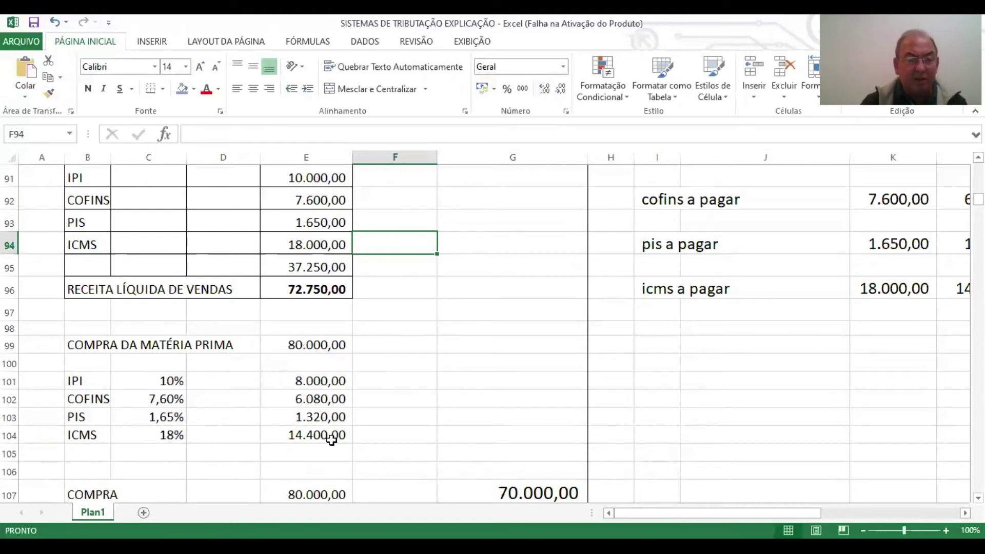
pyautogui.scroll(-1, 330, 439)
pyautogui.moveTo(314, 314); pyautogui.dragTo(300, 365)
pyautogui.click(309, 277)
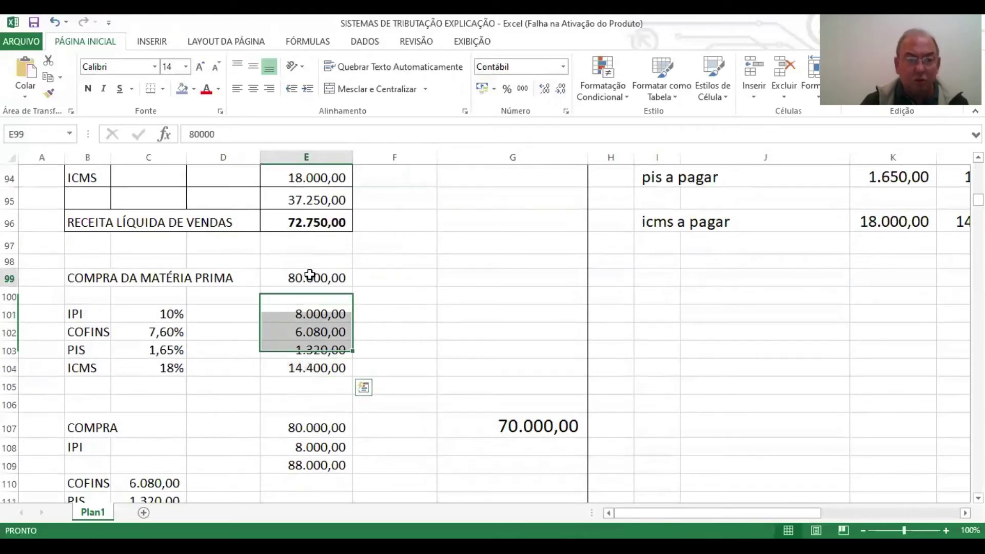
pyautogui.scroll(-1, 203, 373)
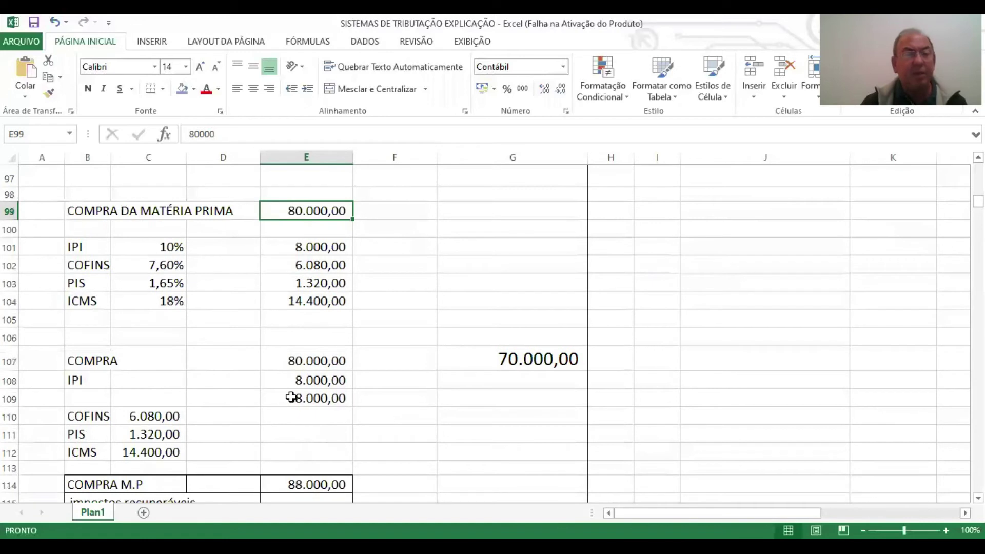
pyautogui.click(308, 359)
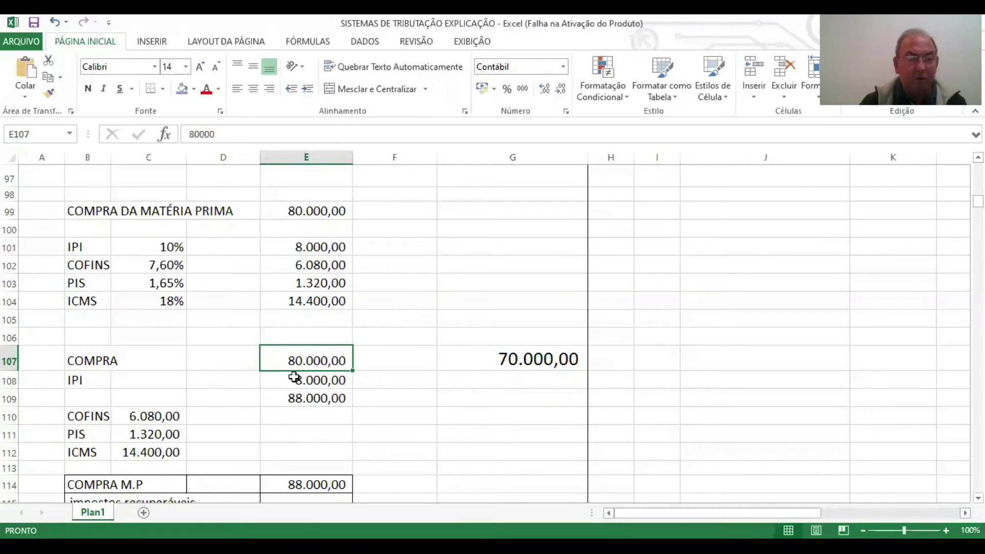
pyautogui.click(326, 380)
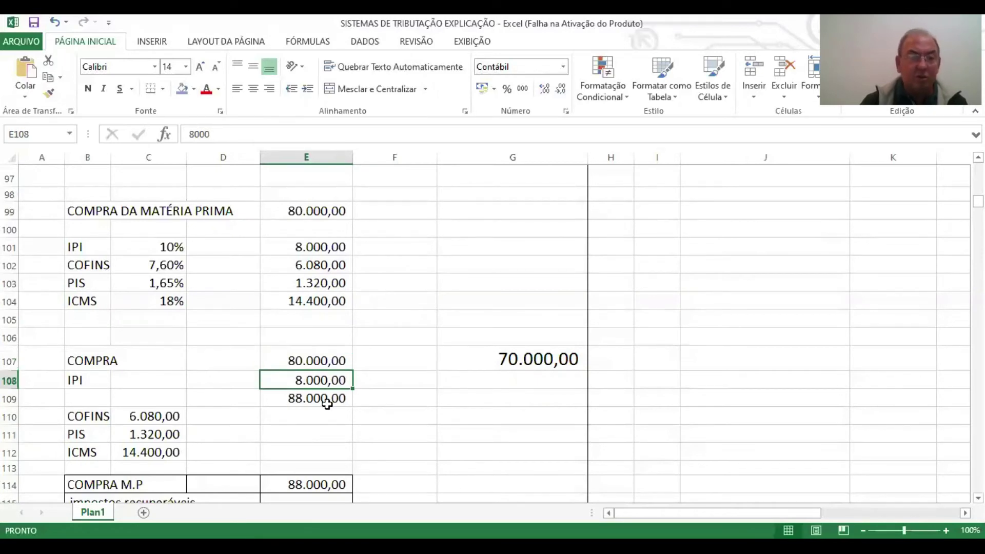
pyautogui.click(310, 214)
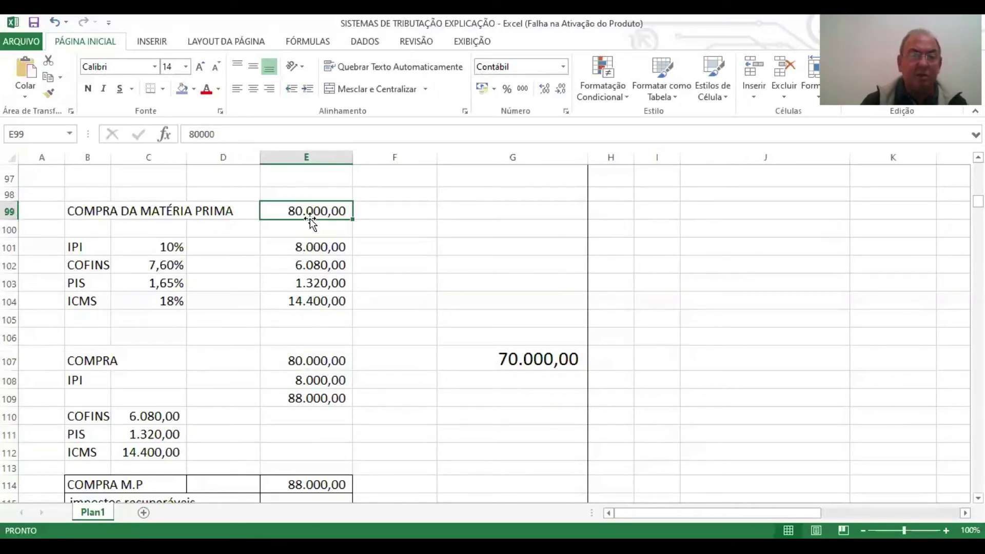
pyautogui.click(285, 399)
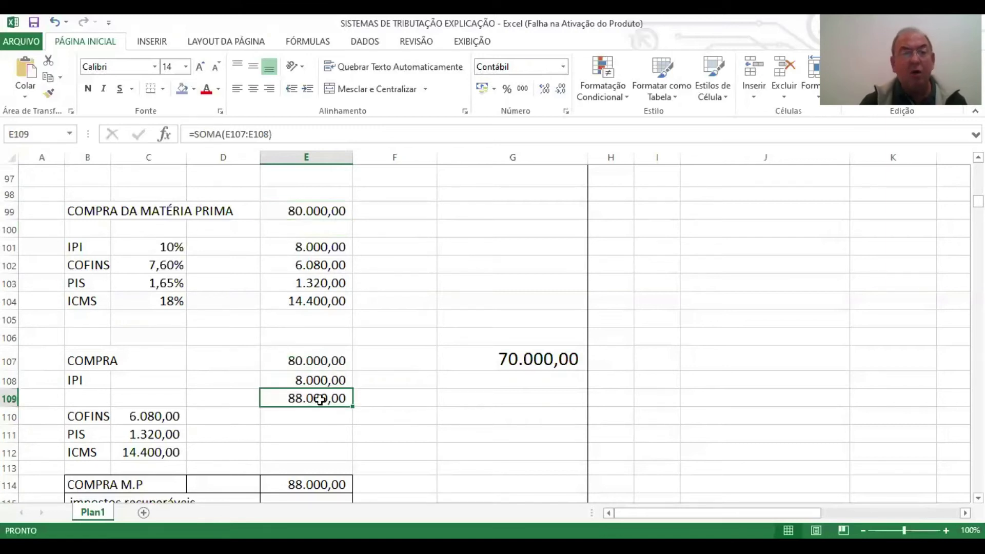
pyautogui.click(294, 360)
pyautogui.click(305, 378)
pyautogui.click(303, 398)
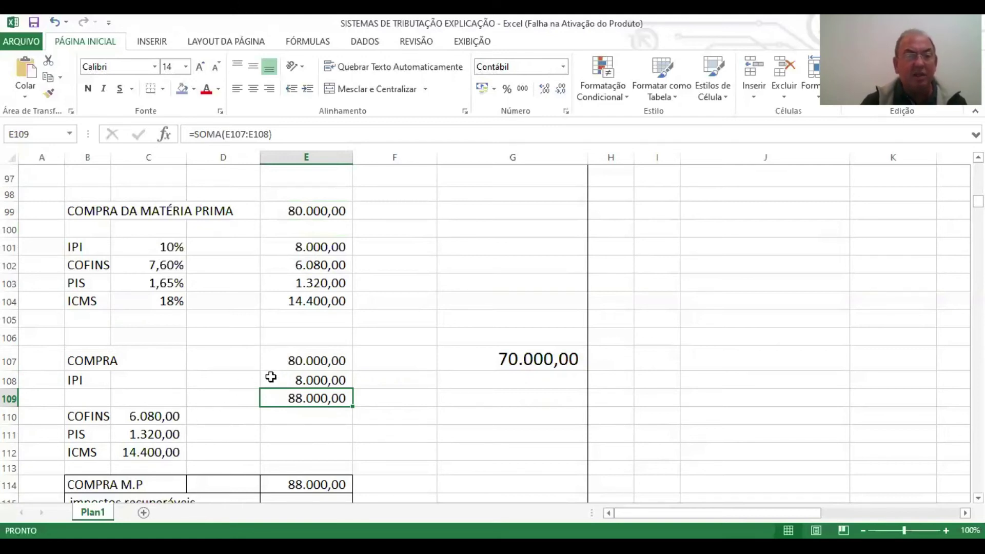
# Step: Compare the recoverable IPI on the purchase with the IPI on the sale and check the resulting IPI payable
pyautogui.scroll(-2, 271, 377)
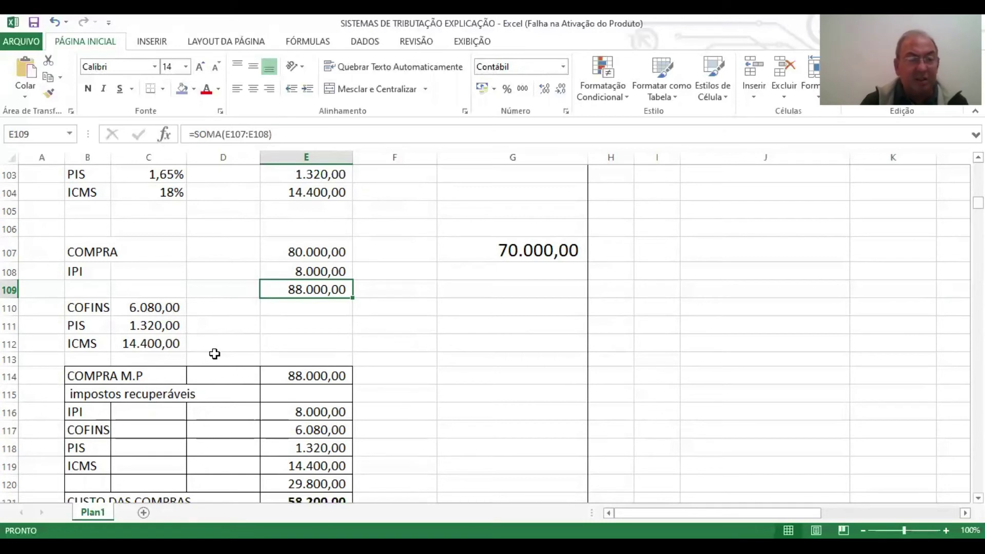
pyautogui.click(318, 413)
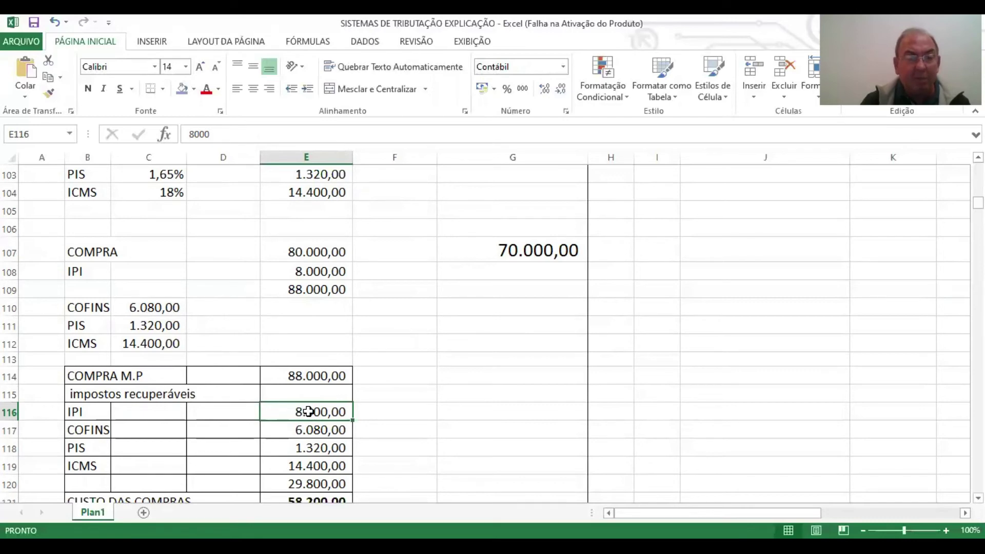
pyautogui.scroll(-3, 310, 412)
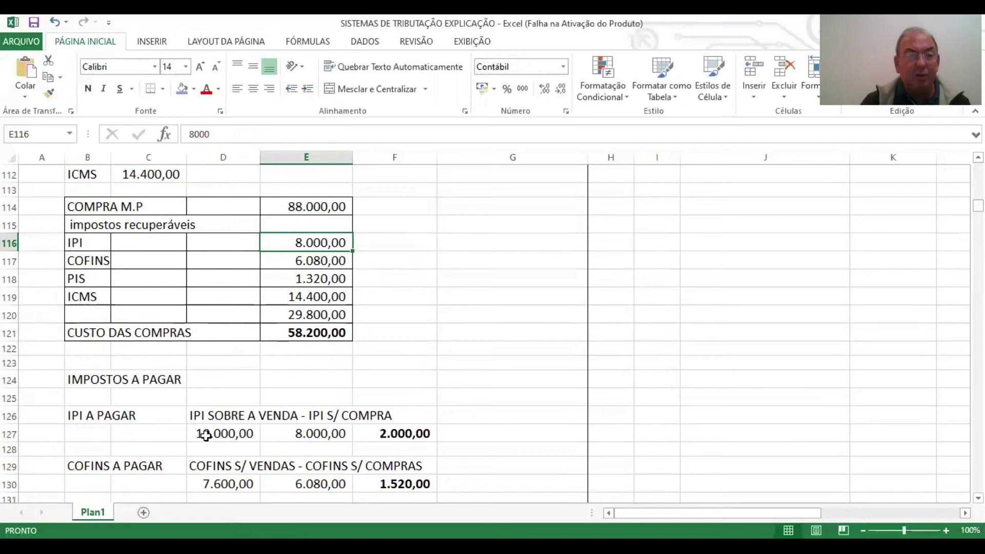
pyautogui.scroll(11, 223, 436)
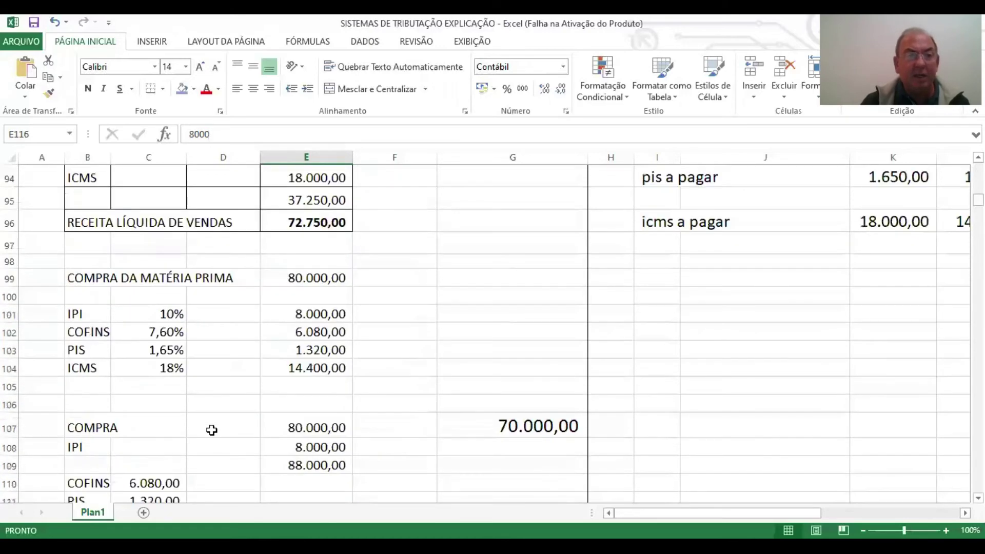
pyautogui.scroll(2, 207, 429)
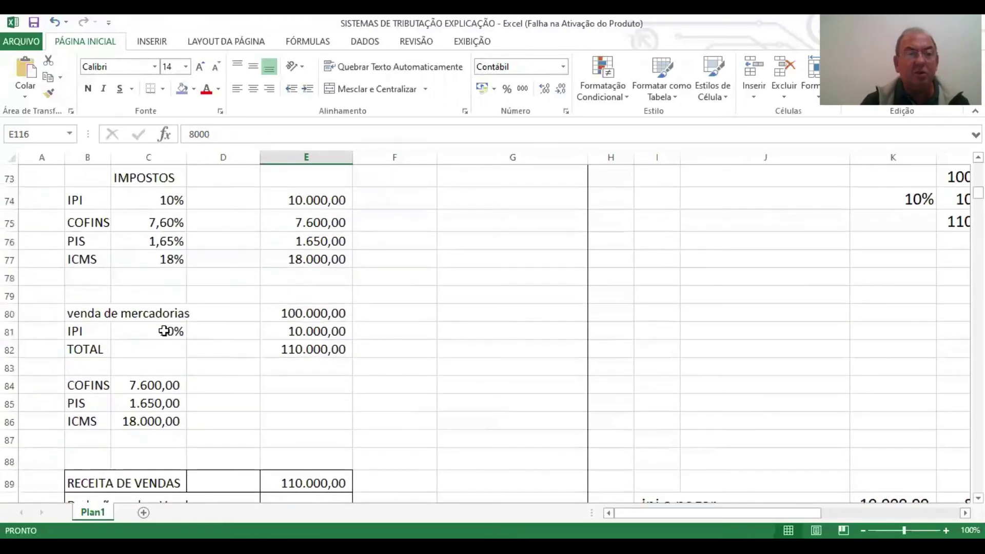
pyautogui.click(295, 336)
pyautogui.scroll(-13, 293, 344)
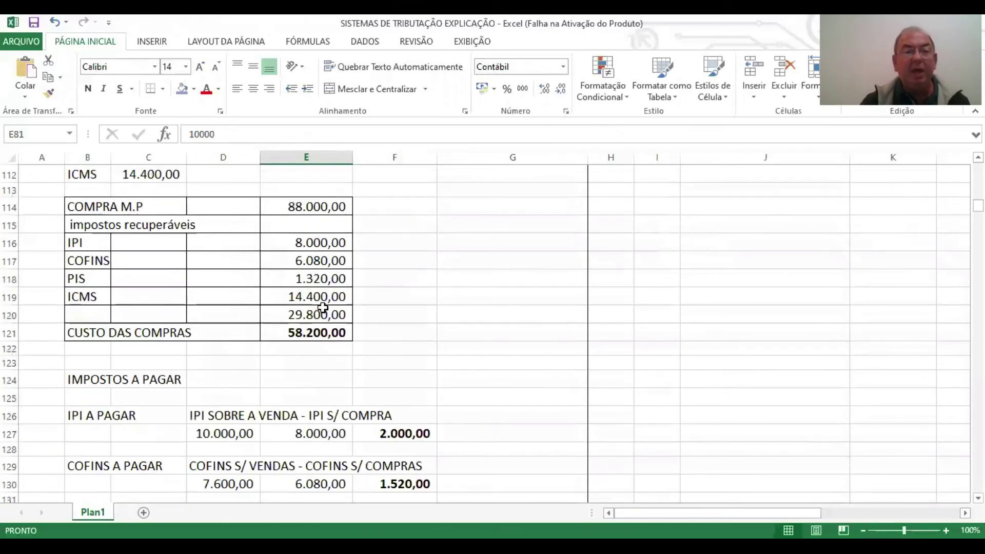
pyautogui.click(408, 431)
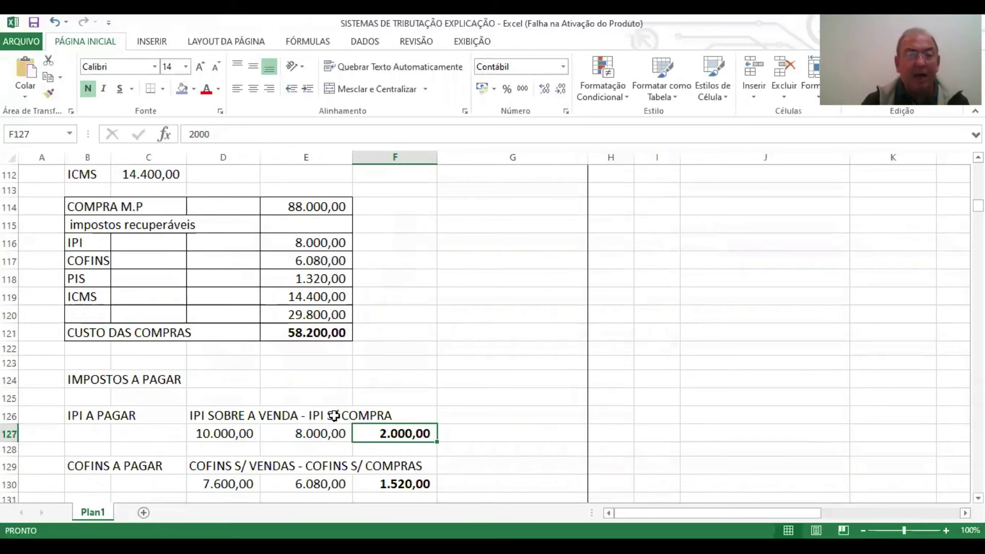
# Step: Compare the COFINS on sales with the COFINS on purchases in row 130 and check the COFINS payable
pyautogui.click(314, 482)
pyautogui.click(219, 485)
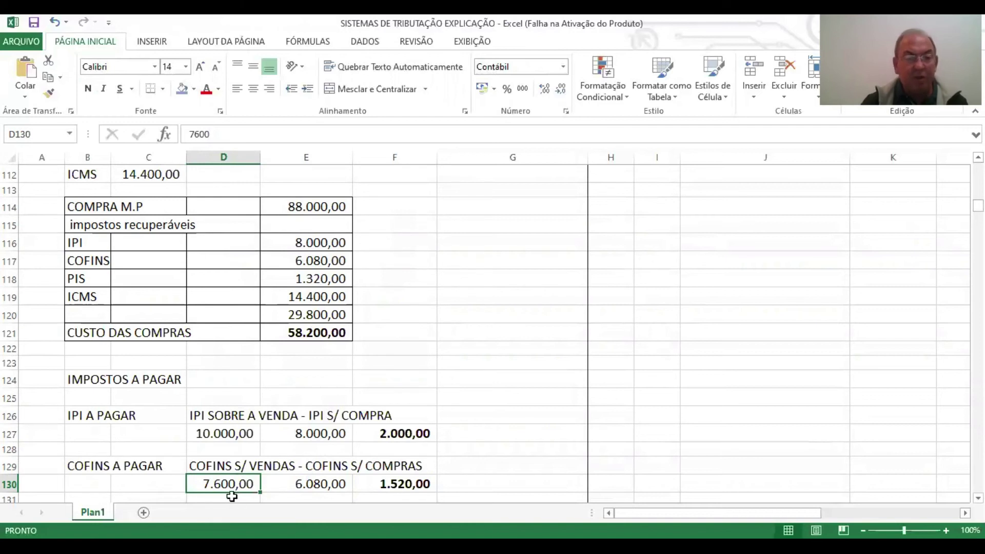
pyautogui.click(328, 484)
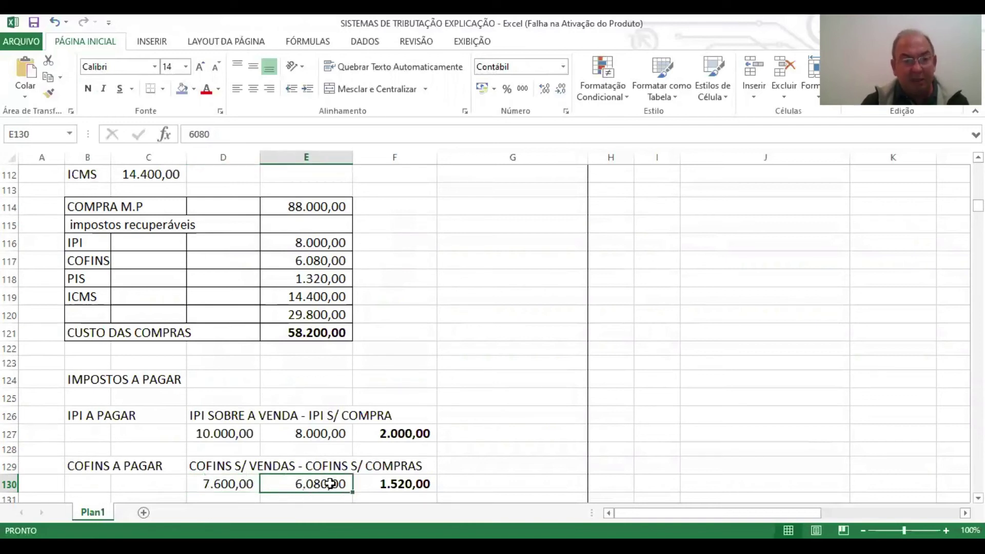
pyautogui.click(400, 482)
# Step: Compare the recoverable PIS on purchases with the PIS on sales in row 133 and check the PIS payable
pyautogui.scroll(-1, 411, 455)
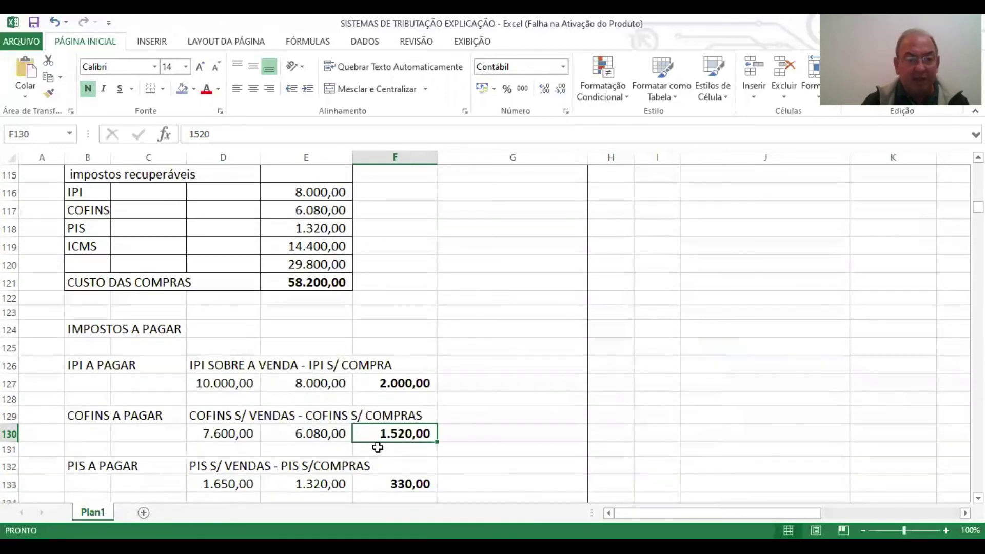
pyautogui.click(340, 226)
pyautogui.click(324, 484)
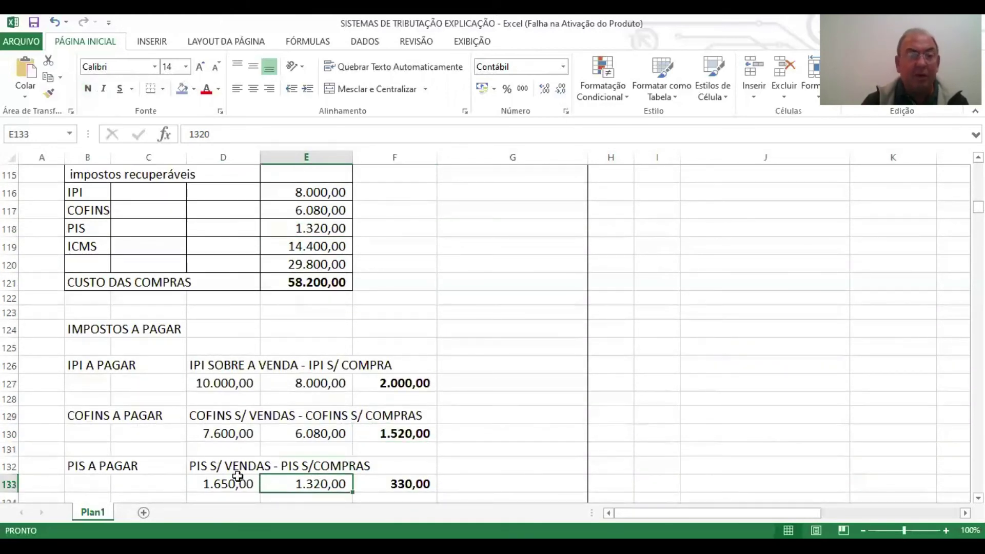
pyautogui.click(223, 484)
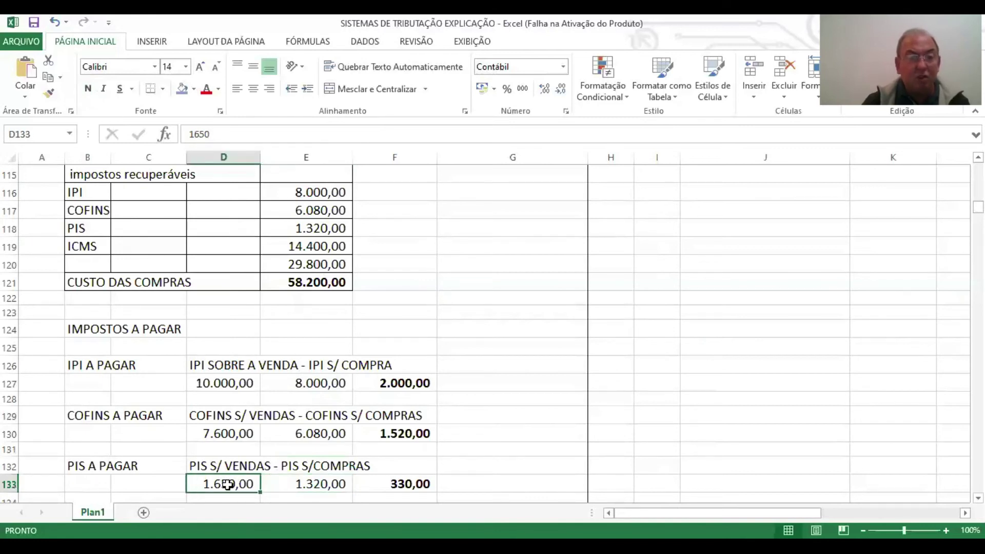
pyautogui.click(412, 483)
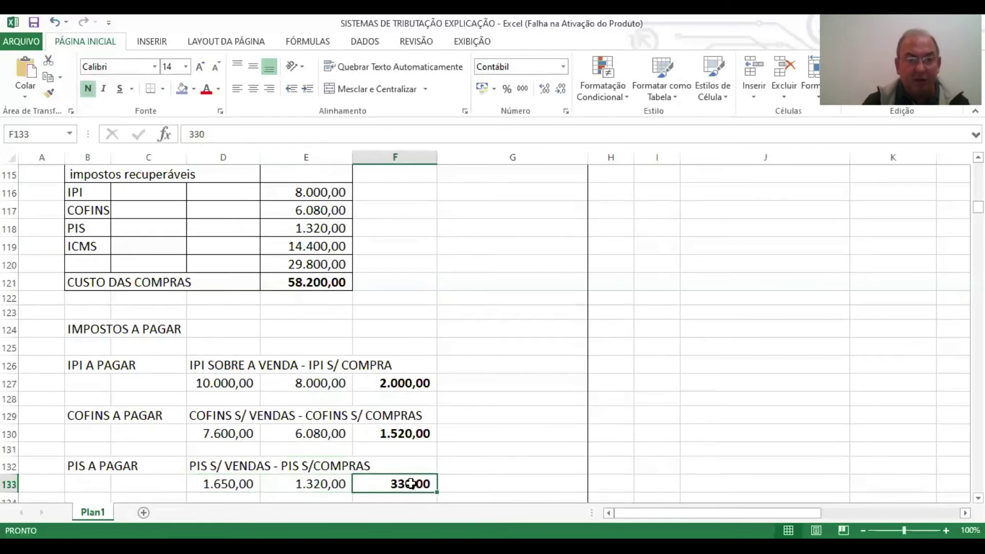
# Step: Compare the ICMS on sales with the recoverable ICMS on purchases in row 136 and check the ICMS payable
pyautogui.scroll(-1, 359, 462)
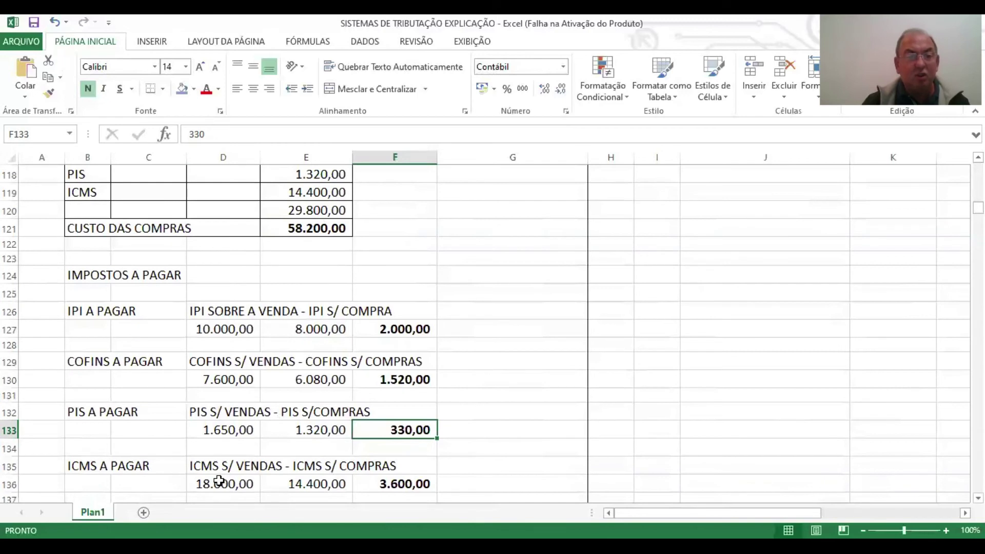
pyautogui.click(219, 481)
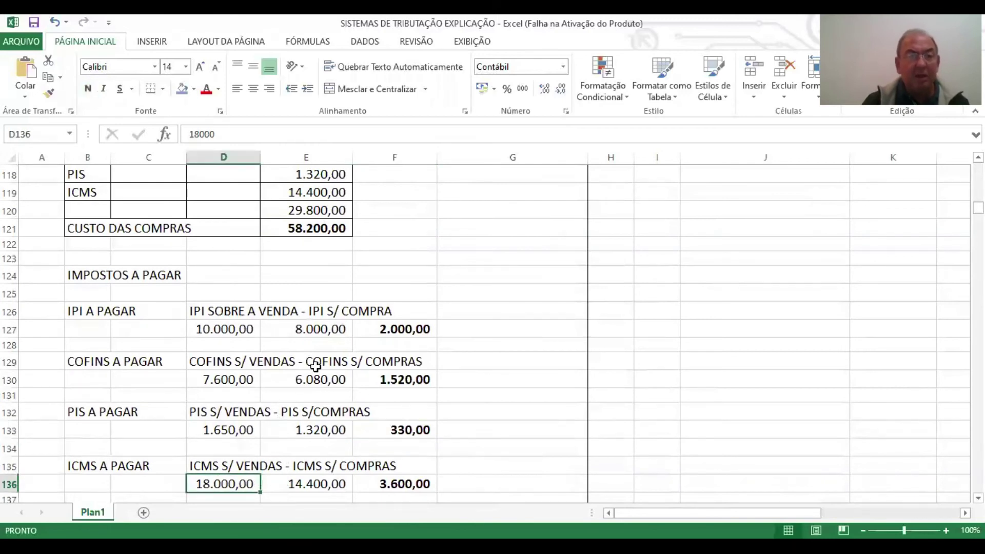
pyautogui.click(326, 196)
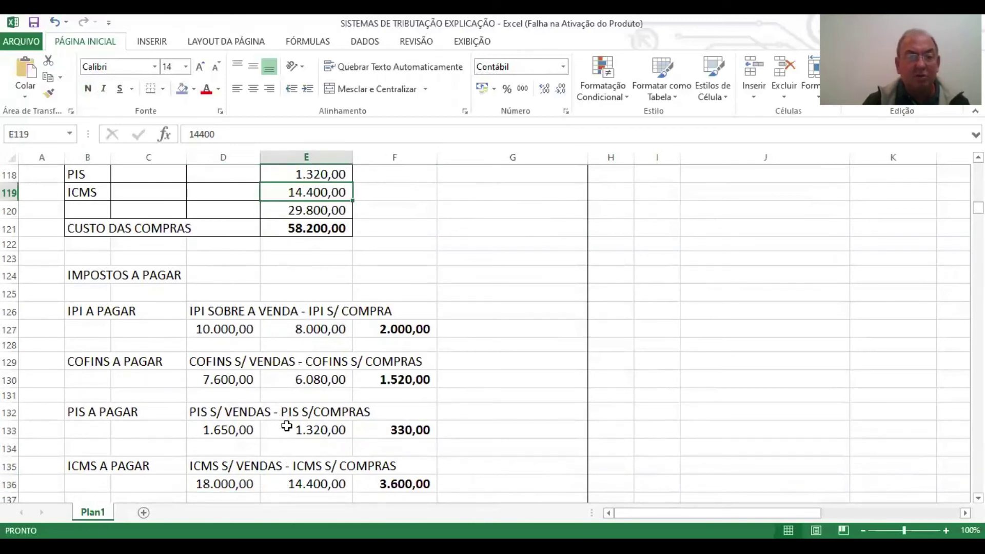
pyautogui.click(313, 484)
pyautogui.click(398, 482)
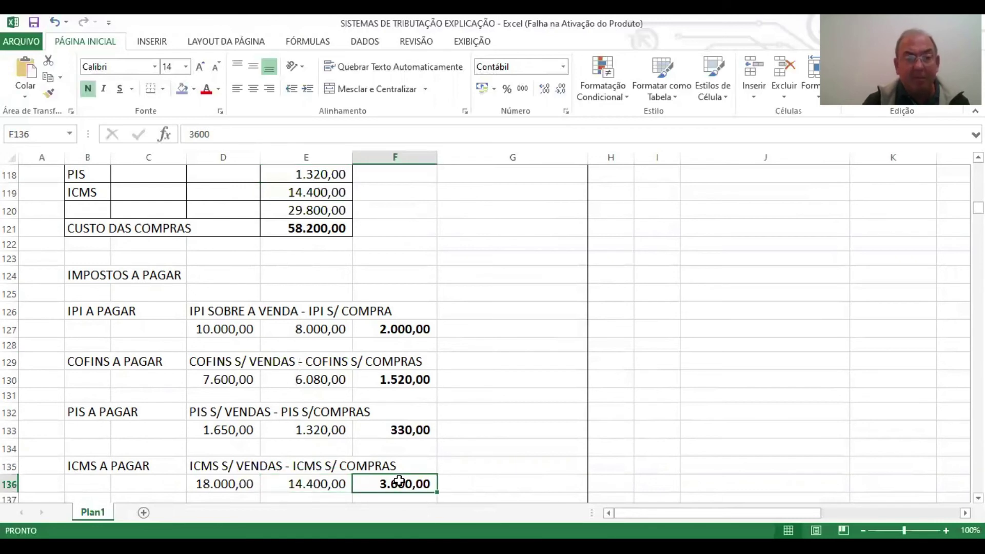
# Step: Select the purchase tax credits in E127:E136 and compare them with the recoverable taxes in the COMPRA M.P table
pyautogui.moveTo(319, 327); pyautogui.dragTo(310, 475)
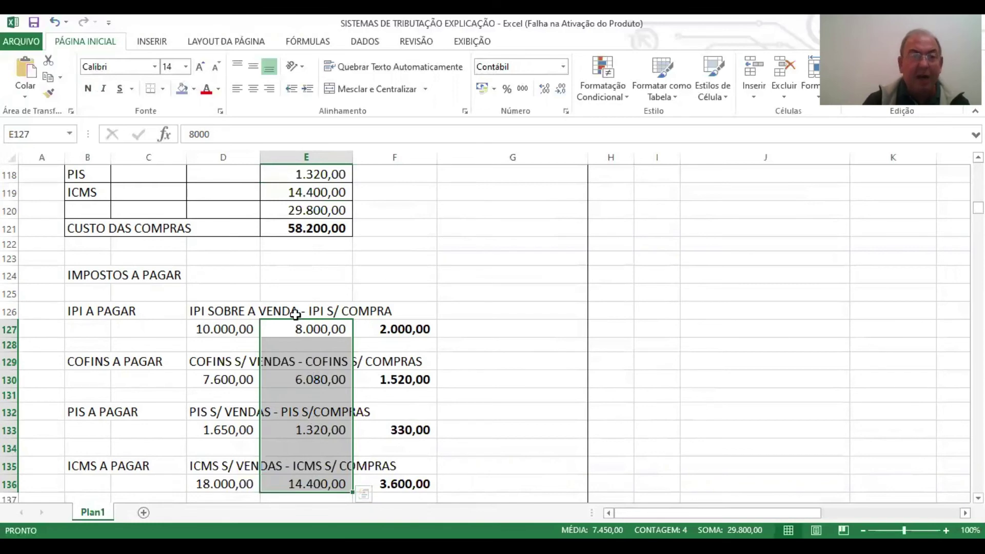
pyautogui.scroll(1, 346, 318)
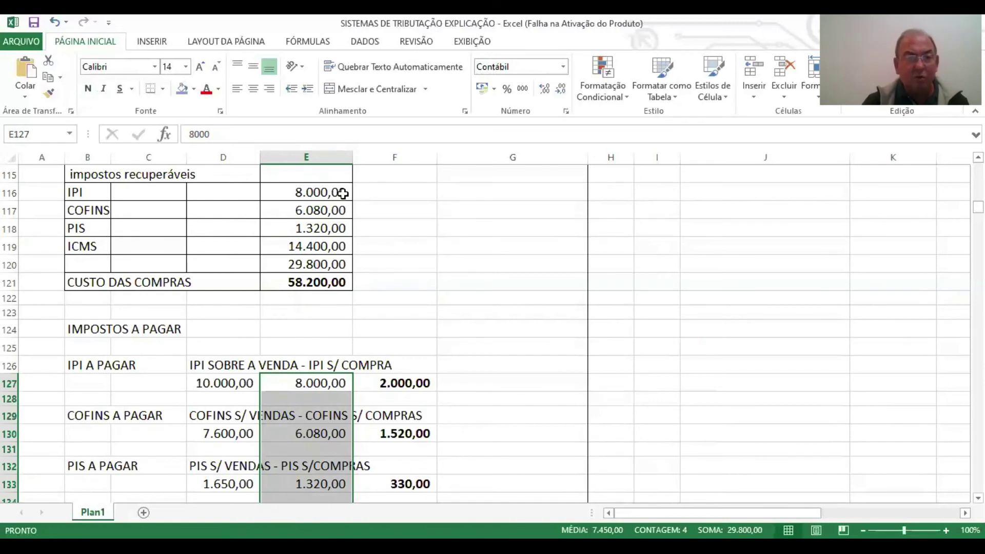
pyautogui.scroll(1, 342, 206)
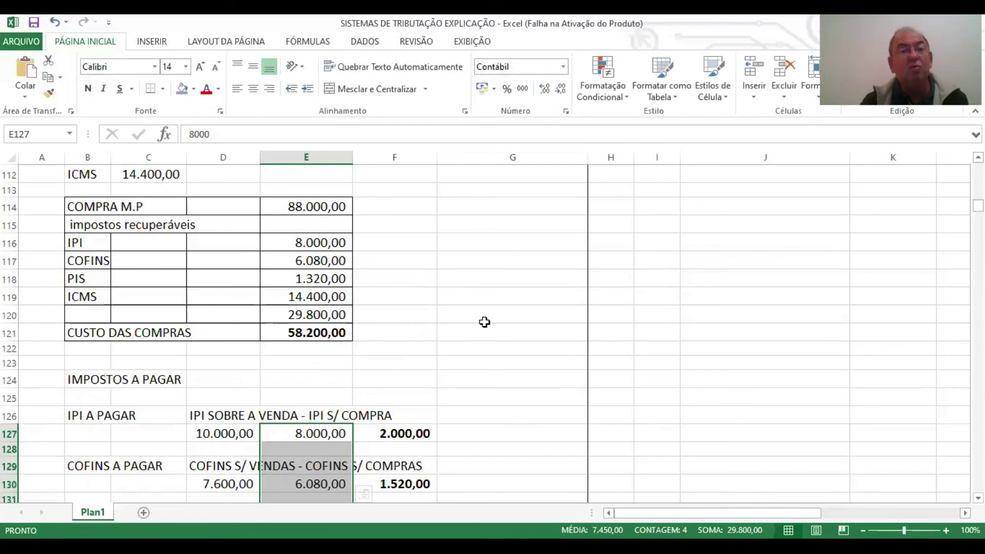
pyautogui.scroll(-1, 482, 328)
pyautogui.scroll(-2, 477, 328)
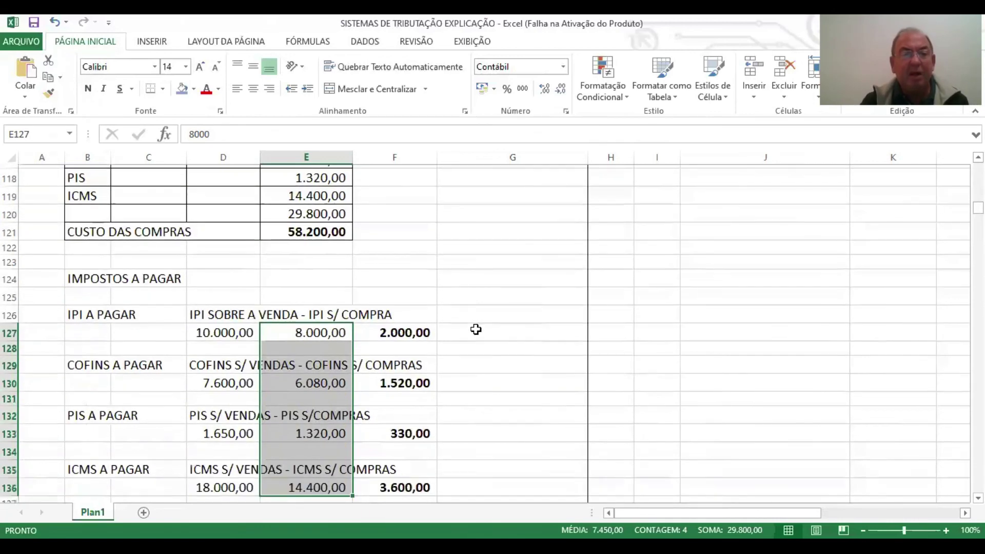
pyautogui.scroll(2, 436, 341)
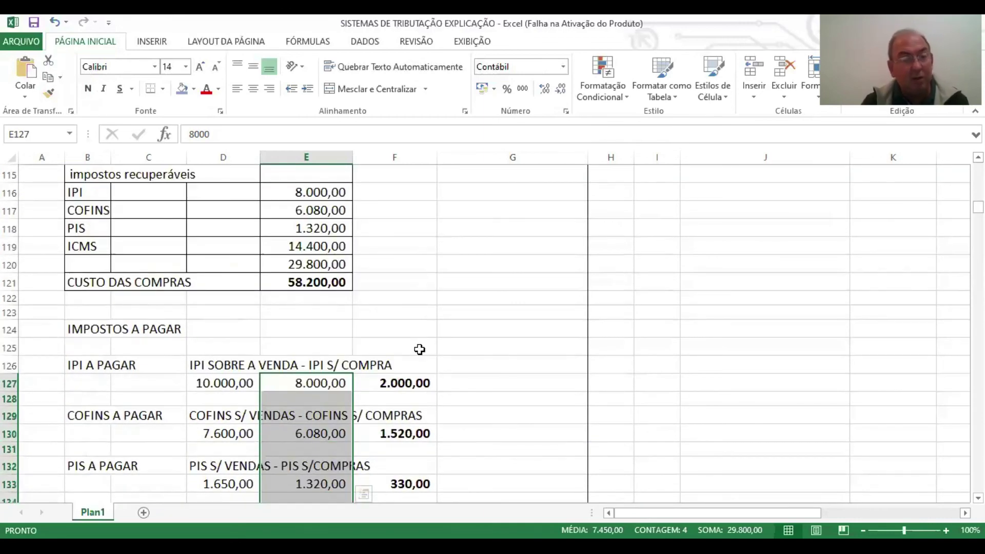
# Step: Trace the RECEITA LÍQUIDA DE VENDAS in the RESULTADO DA OPERAÇÃO table back to cell E96 of the sales table
pyautogui.scroll(-4, 418, 349)
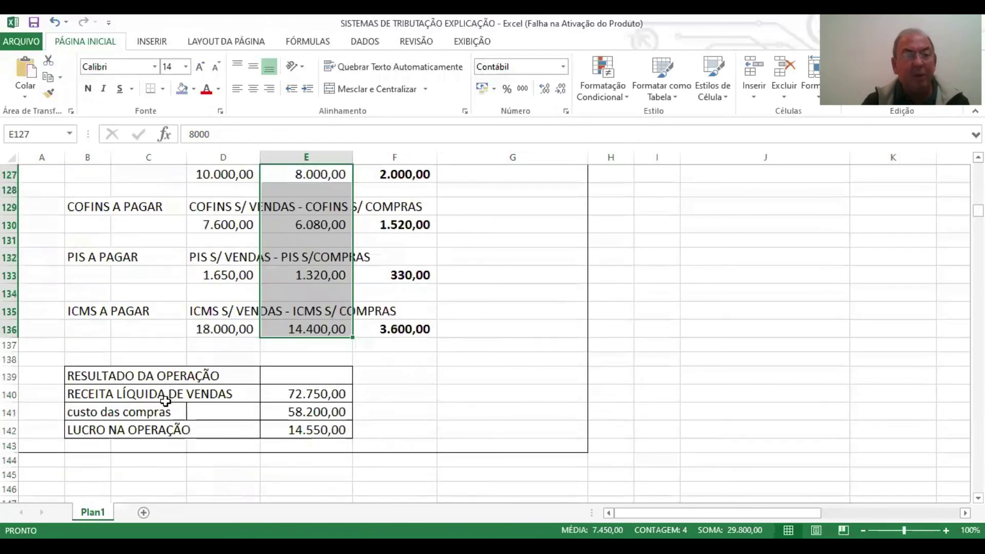
pyautogui.click(329, 394)
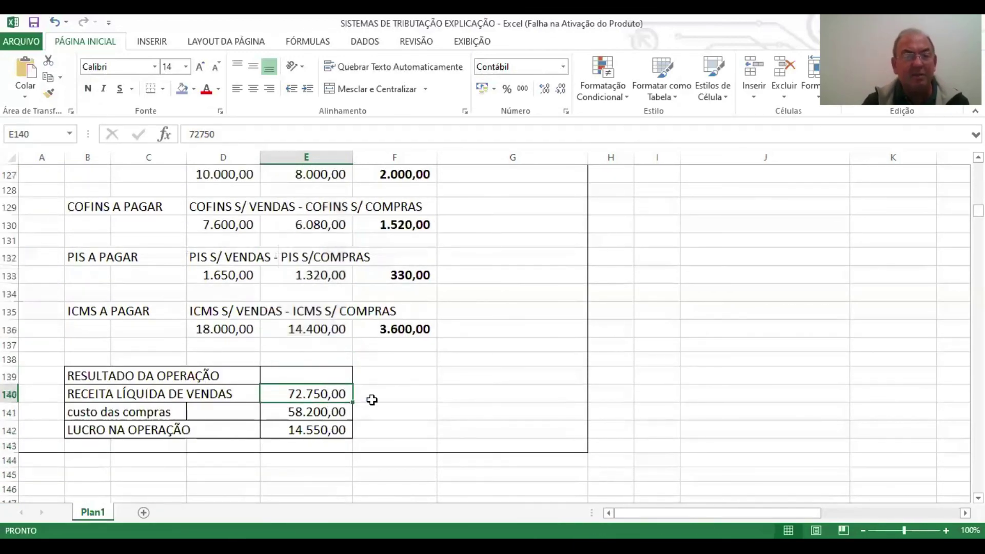
pyautogui.scroll(15, 382, 403)
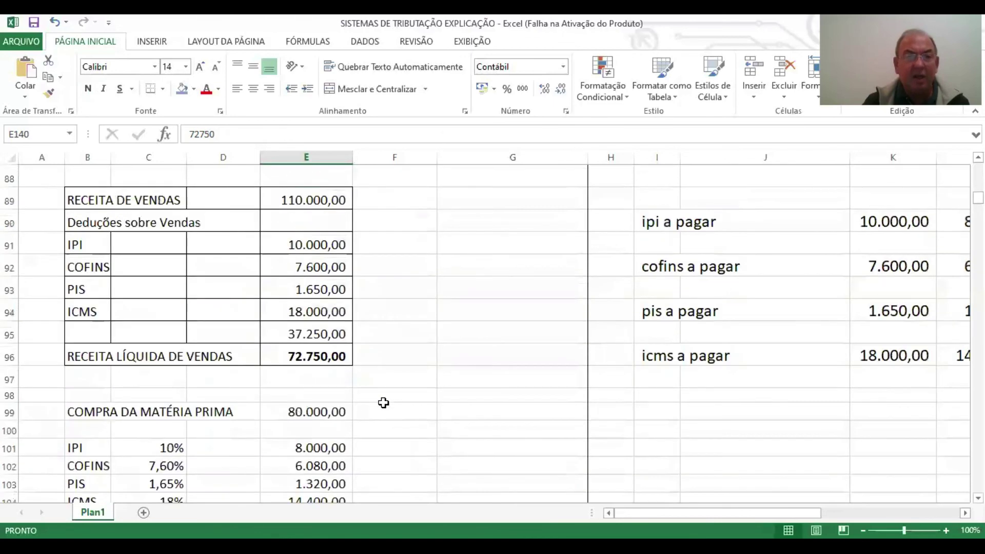
pyautogui.click(316, 464)
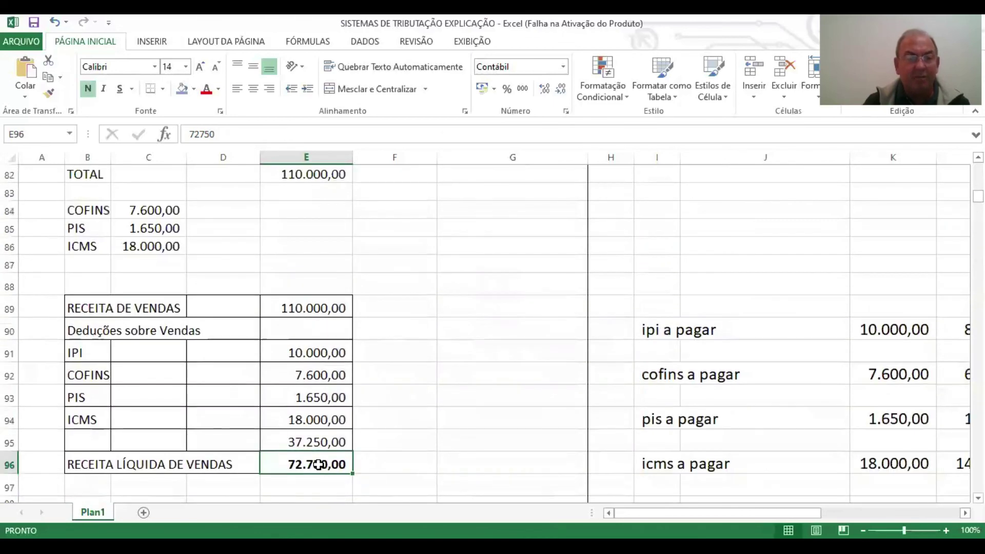
# Step: Trace the custo das compras in the RESULTADO DA OPERAÇÃO table back to the CUSTO DAS COMPRAS in cell E121
pyautogui.scroll(-4, 317, 465)
pyautogui.scroll(-8, 317, 466)
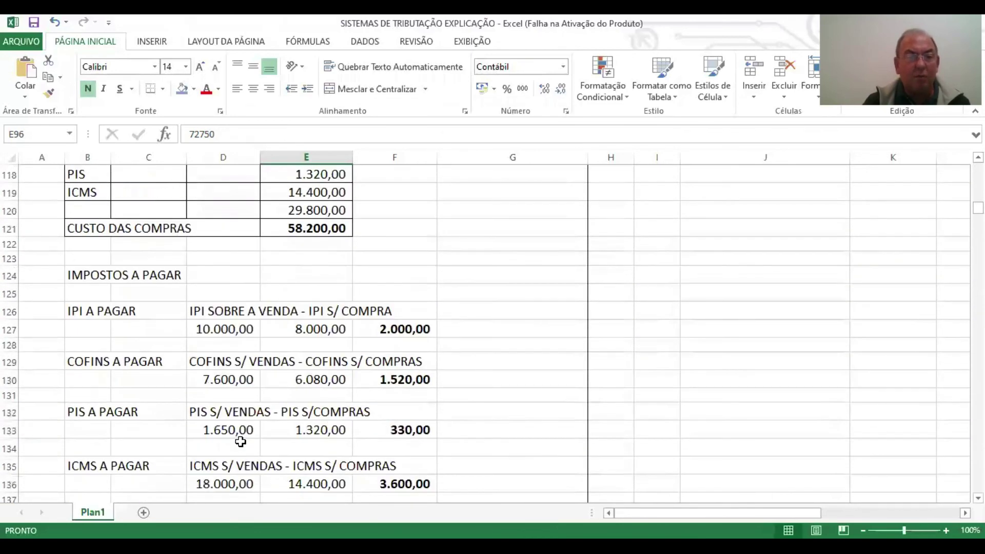
pyautogui.scroll(-3, 293, 315)
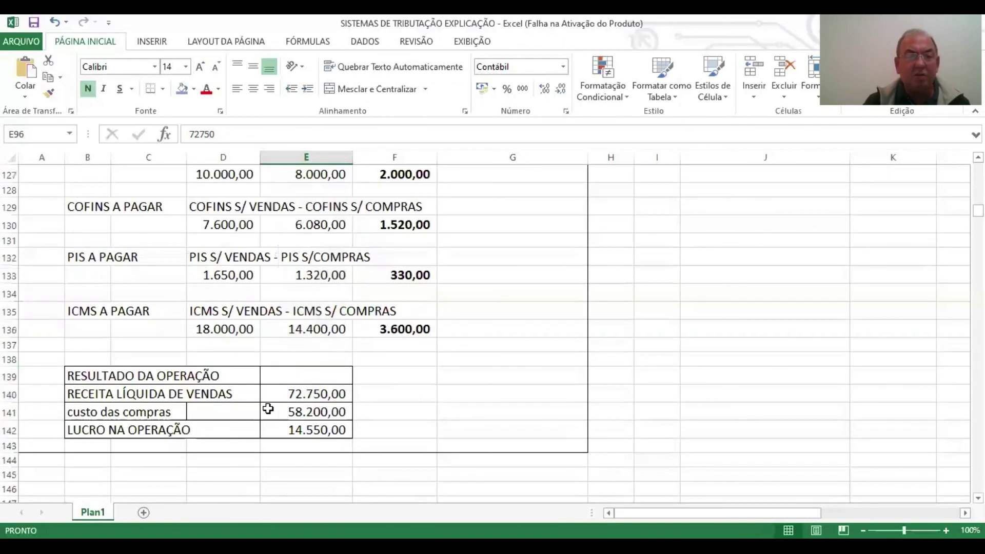
pyautogui.click(294, 415)
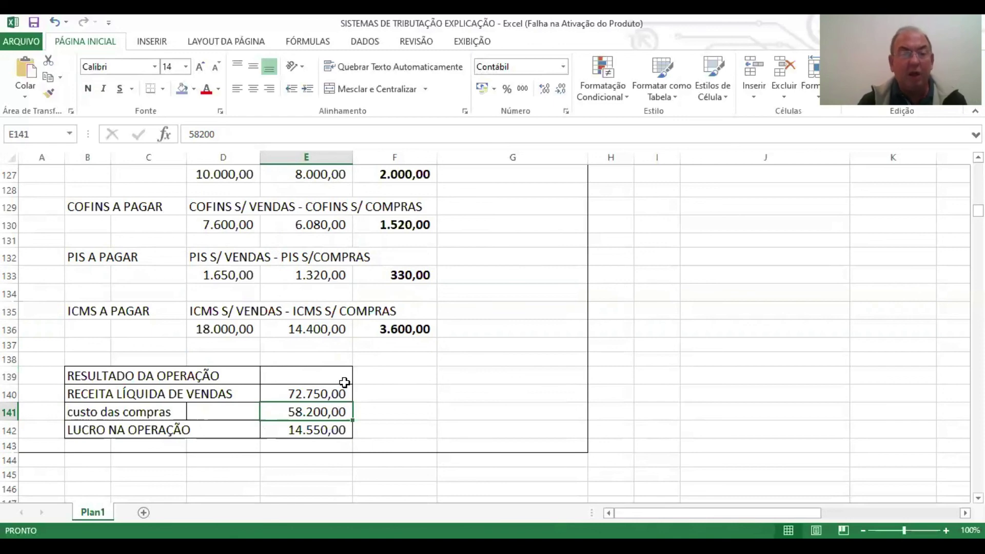
pyautogui.scroll(4, 344, 390)
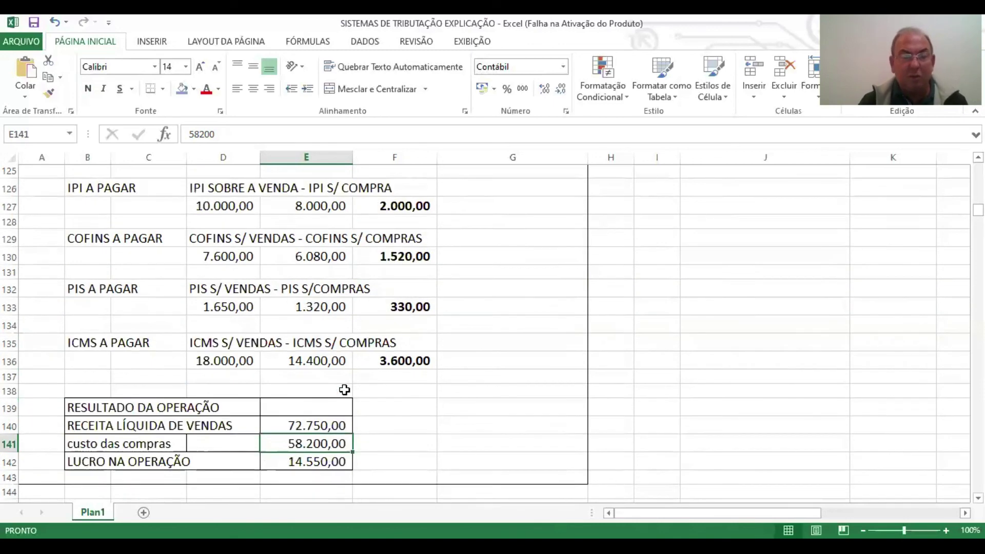
pyautogui.scroll(1, 344, 390)
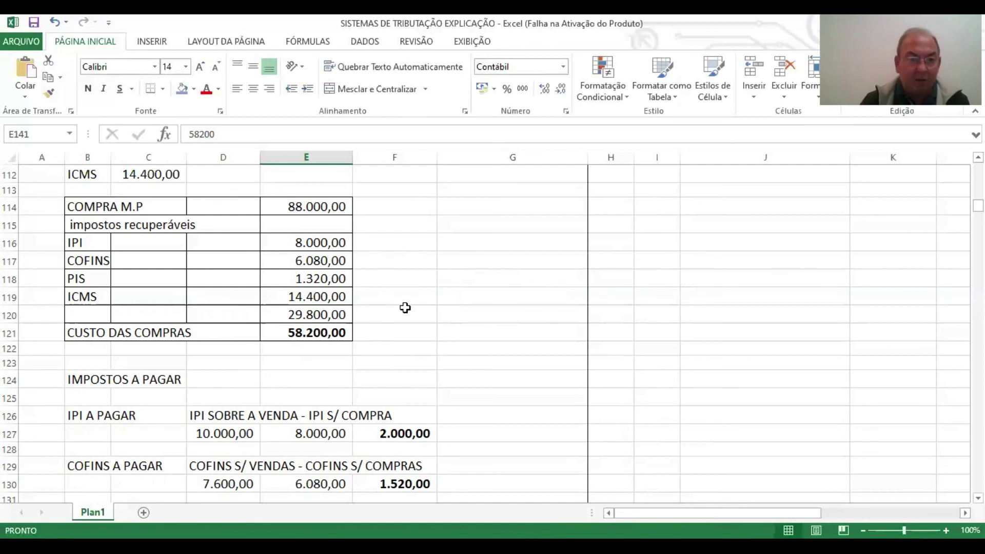
pyautogui.click(304, 334)
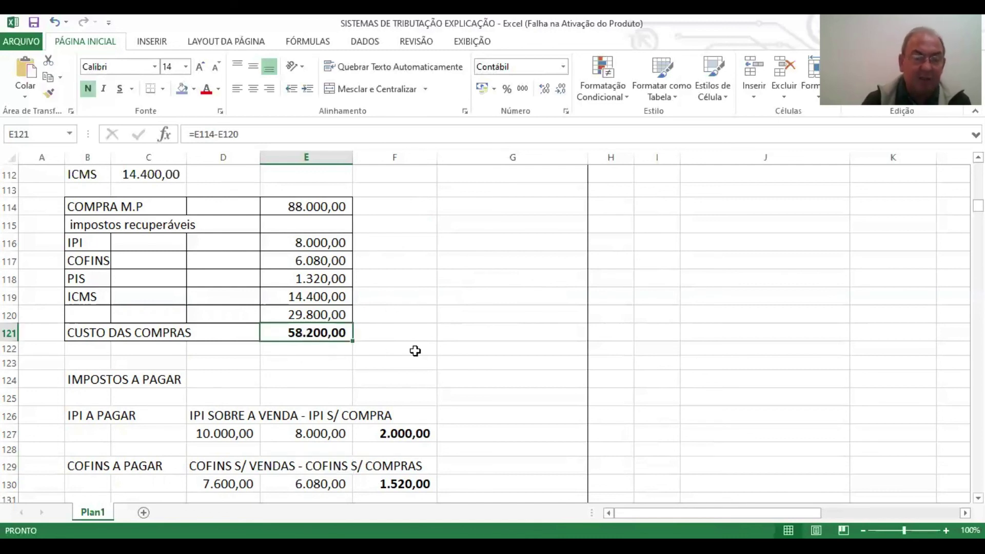